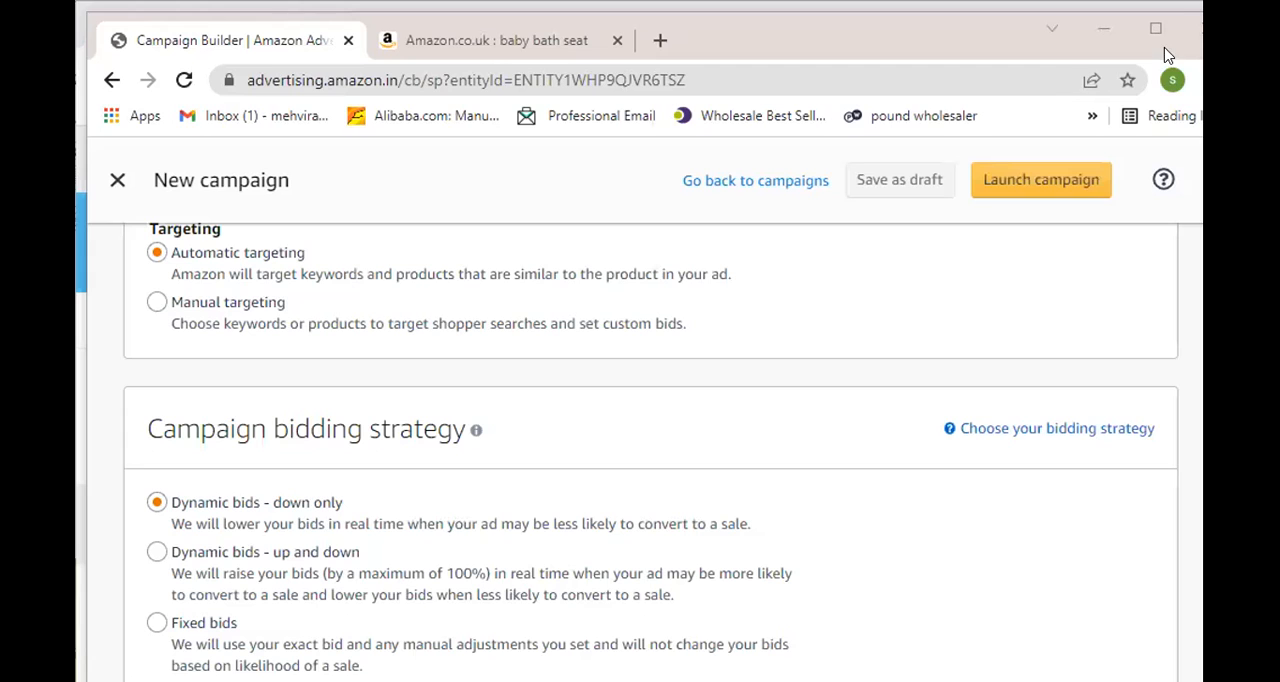
# - Maximize the browser window and set the campaign bidding strategy to "Dynamic bids - up and down"
pyautogui.click(1162, 40)
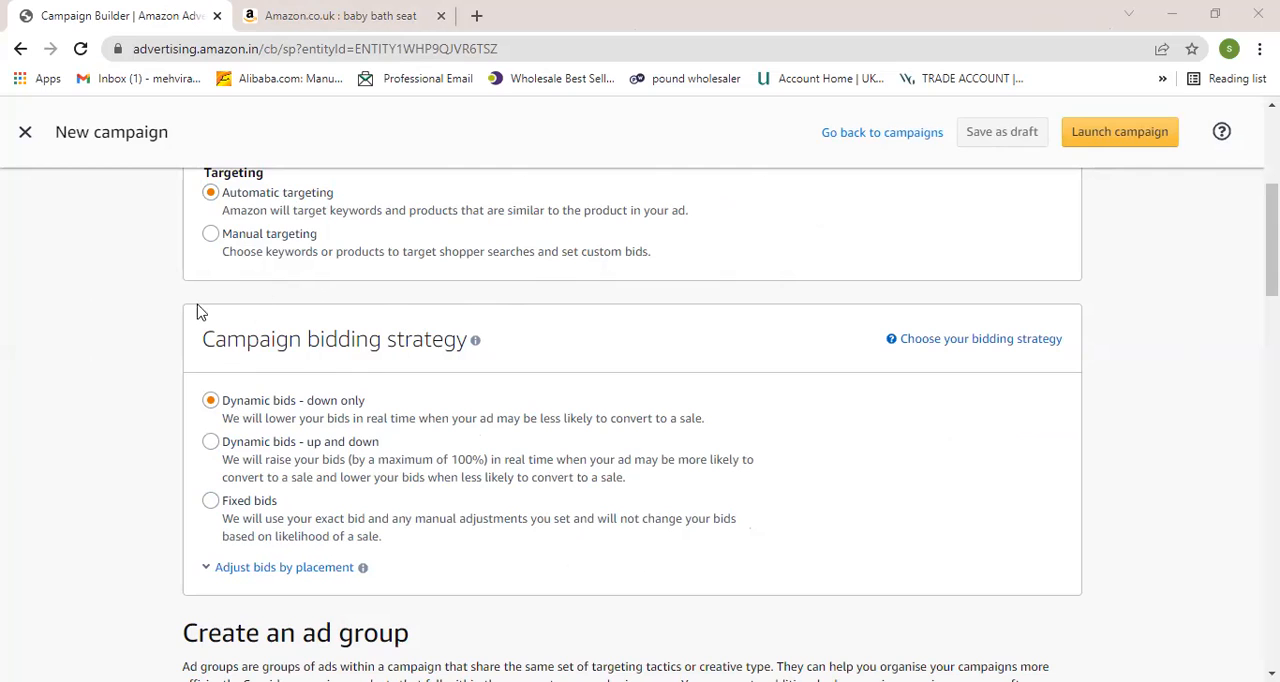
pyautogui.scroll(-1, 229, 467)
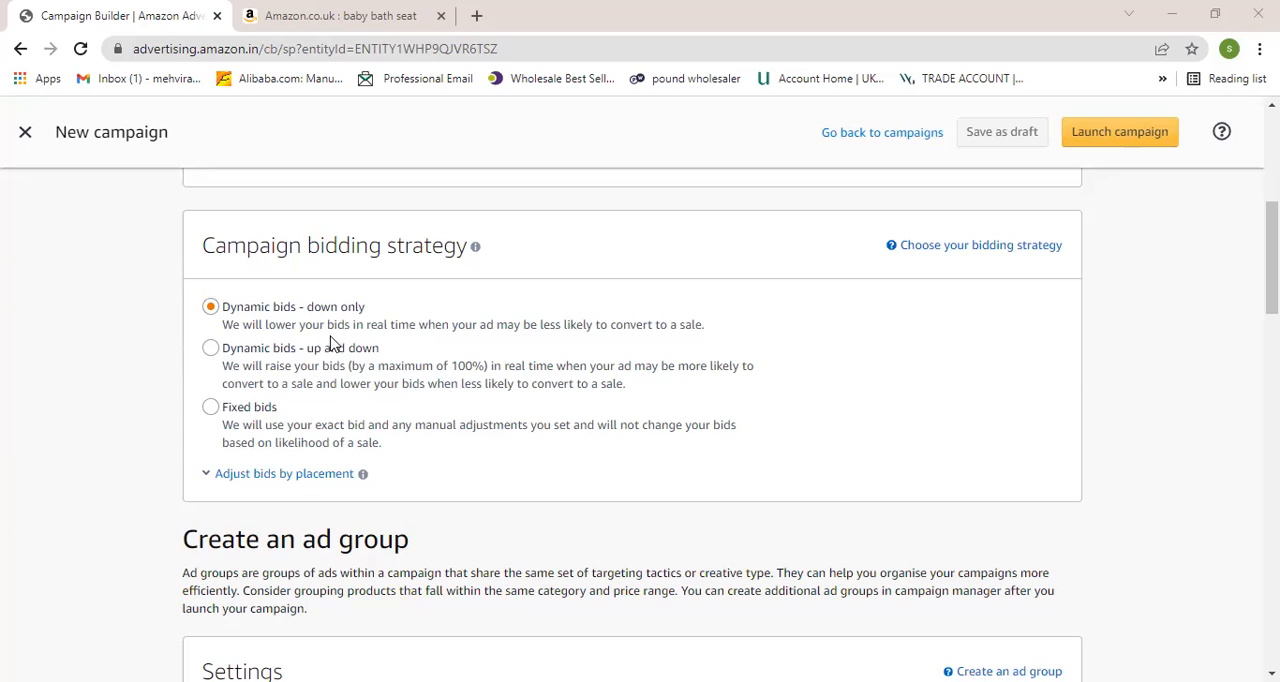
pyautogui.click(212, 307)
pyautogui.click(326, 305)
pyautogui.click(210, 349)
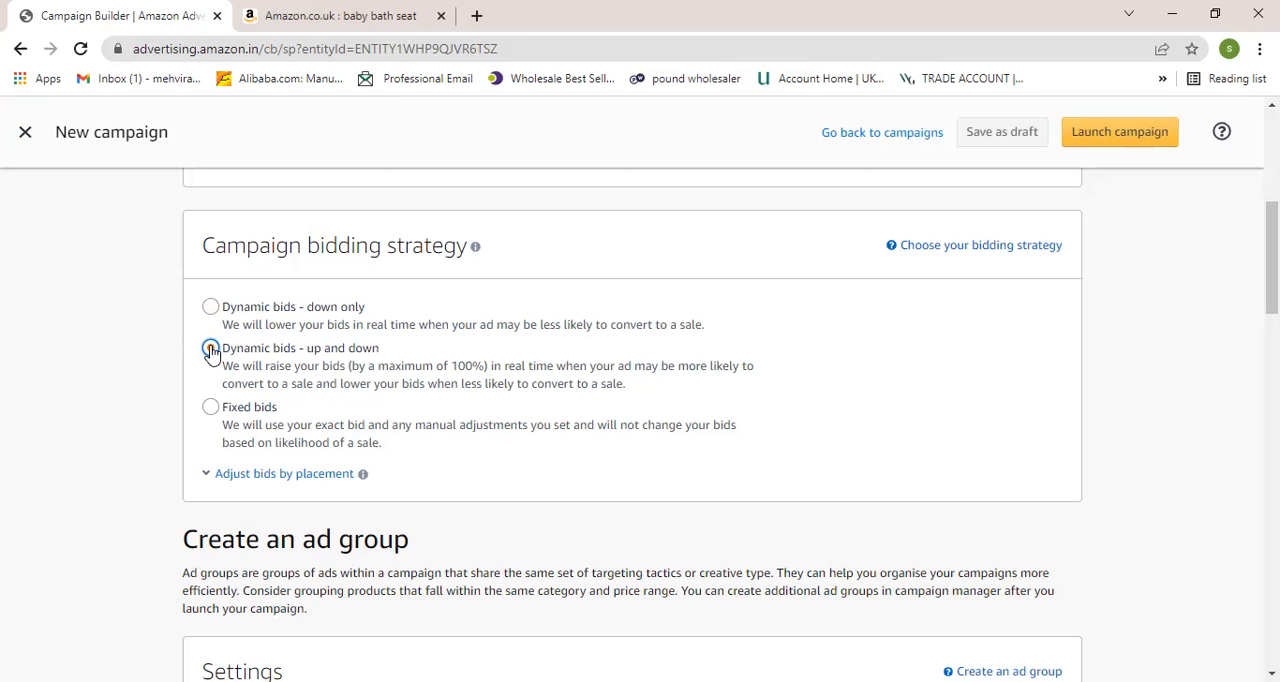
pyautogui.click(210, 349)
# - Set the campaign's daily budget to ₹15 in the campaign settings
pyautogui.scroll(5, 493, 408)
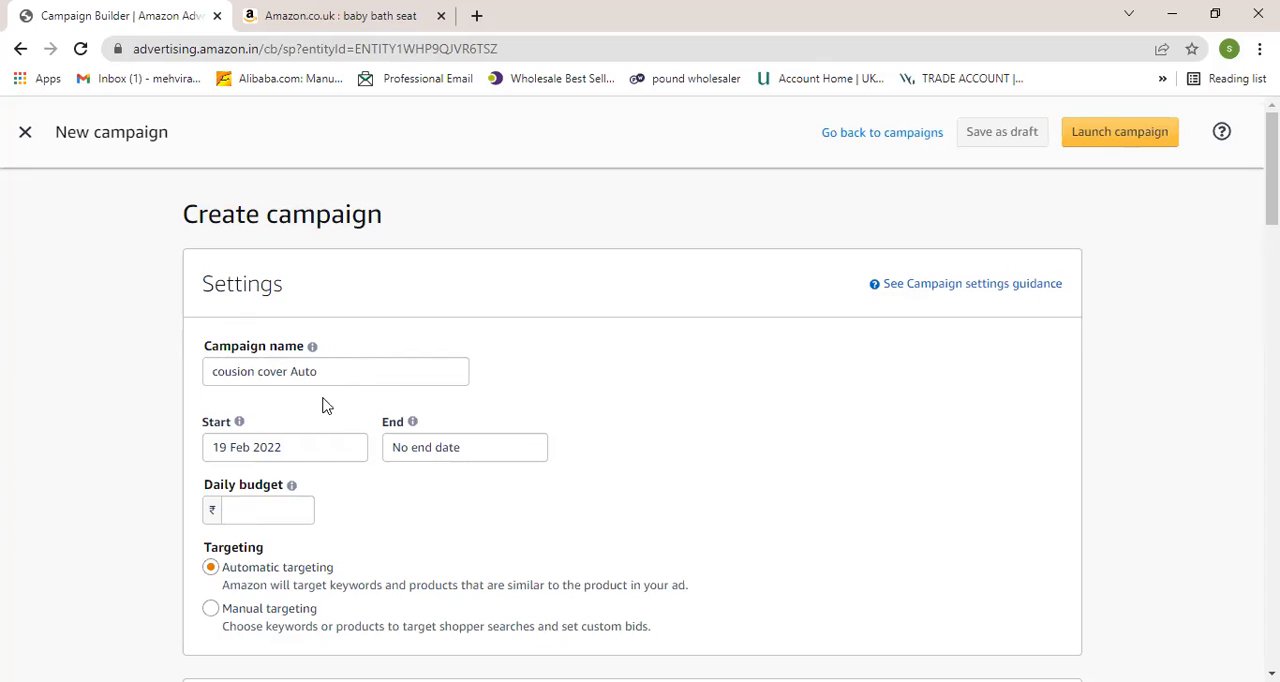
pyautogui.scroll(-1, 326, 432)
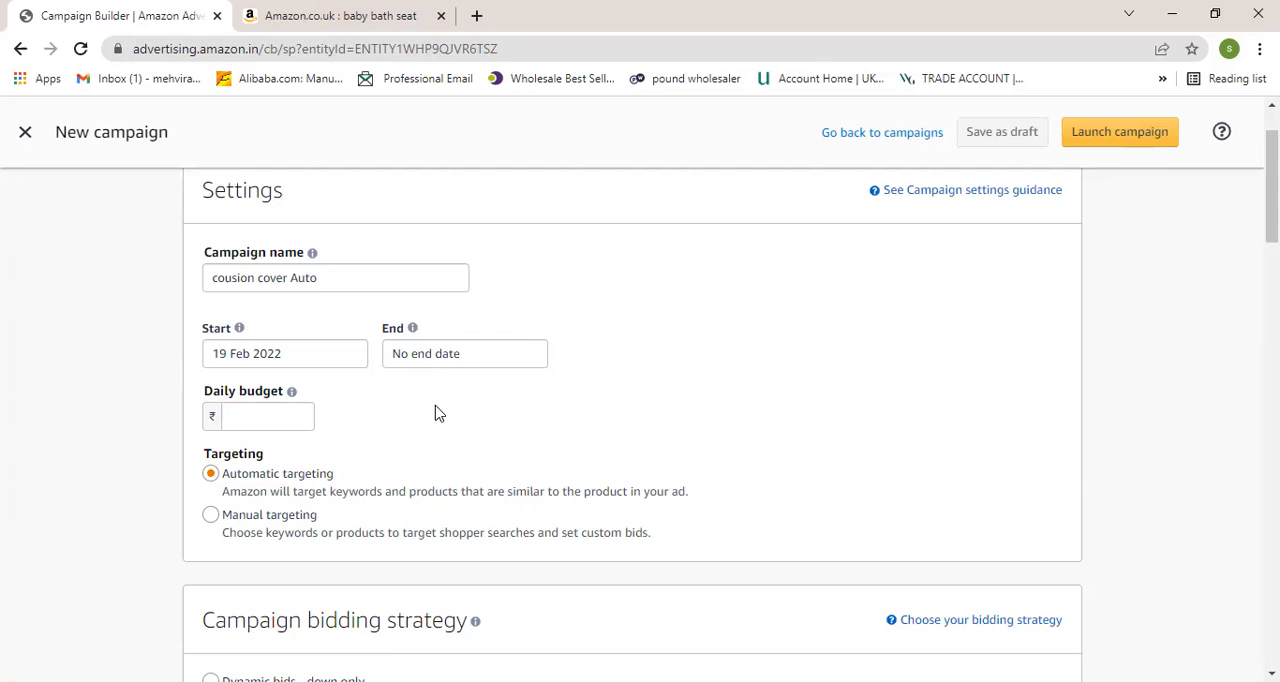
pyautogui.click(413, 329)
pyautogui.click(251, 417)
pyautogui.write('15')
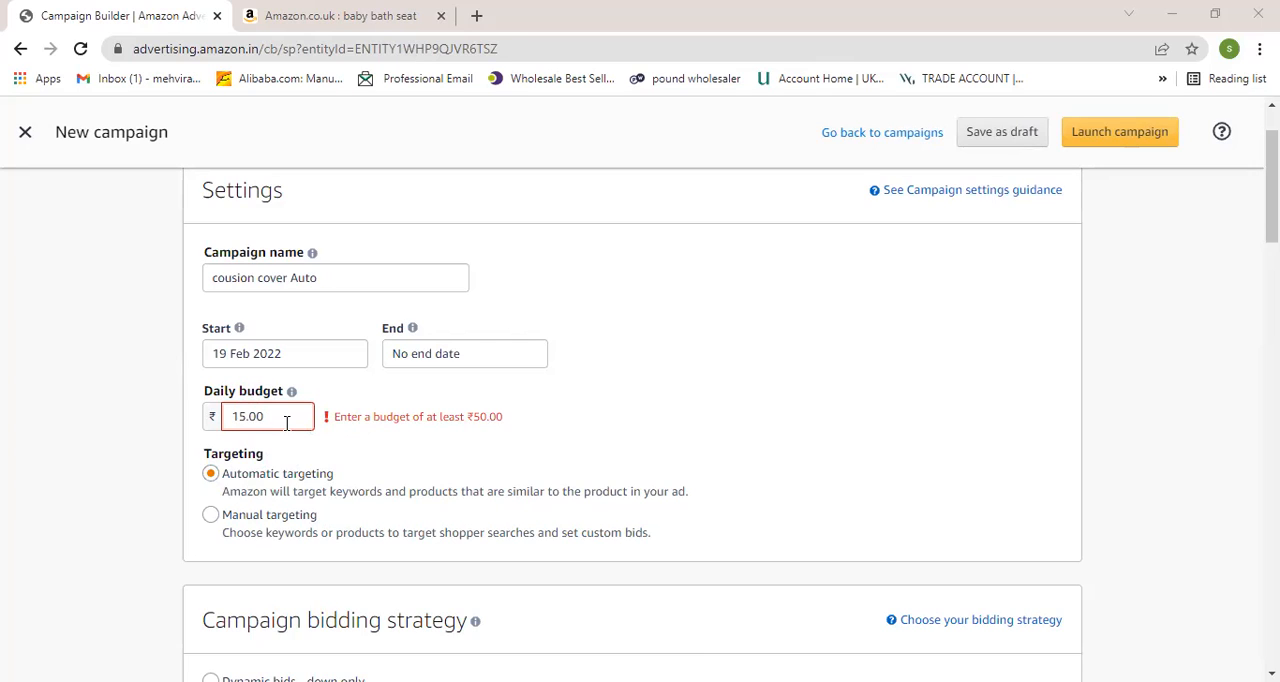
# - Review the campaign settings, bidding strategy options, ad group name and product selection sections of the new campaign form
pyautogui.scroll(-1, 300, 420)
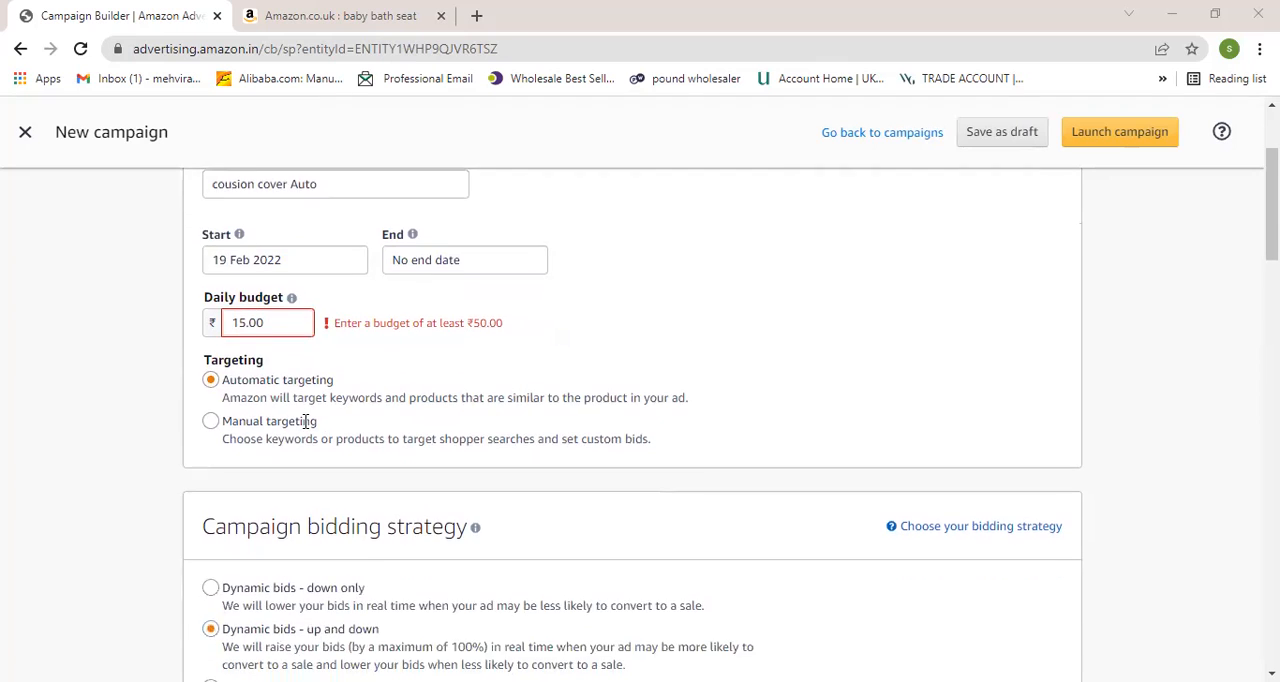
pyautogui.scroll(2, 305, 420)
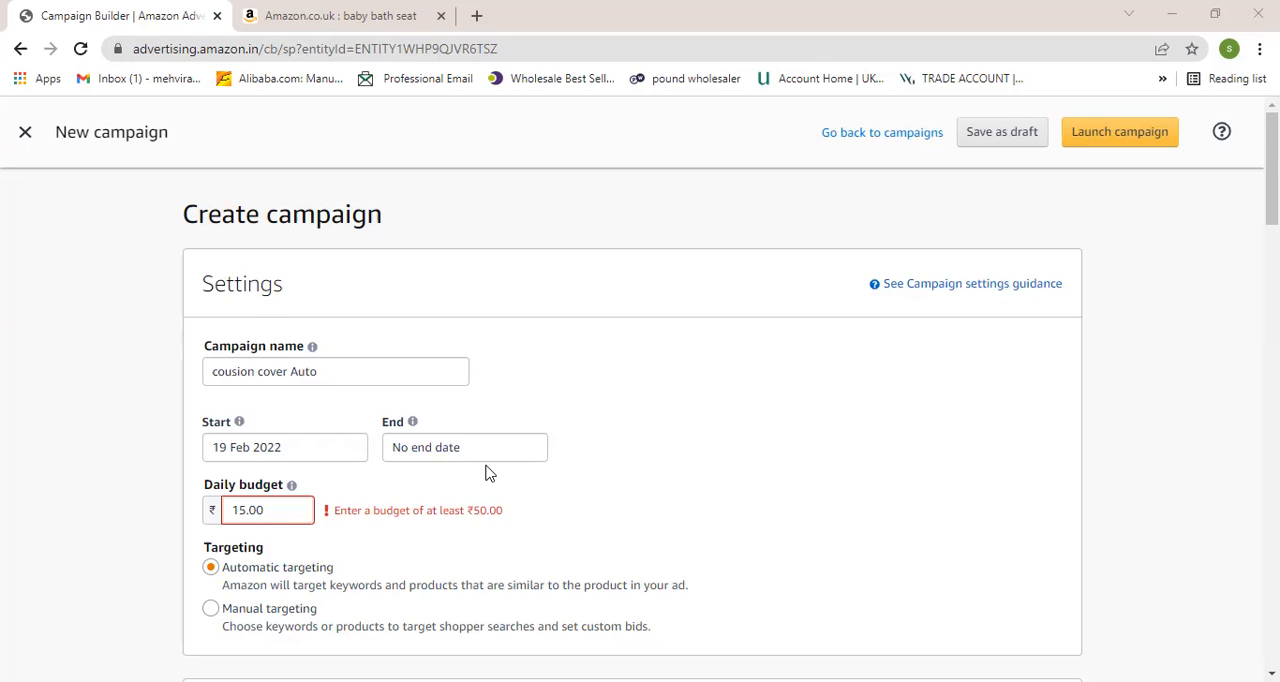
pyautogui.scroll(-1, 486, 471)
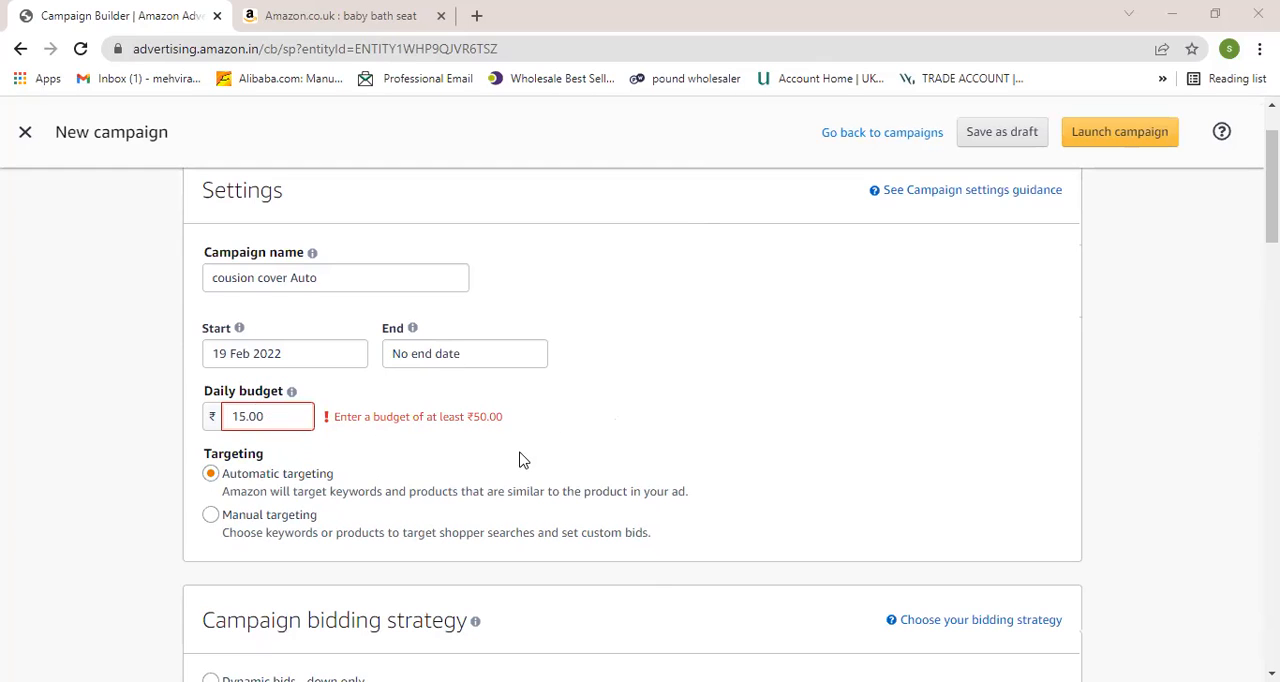
pyautogui.scroll(-2, 517, 457)
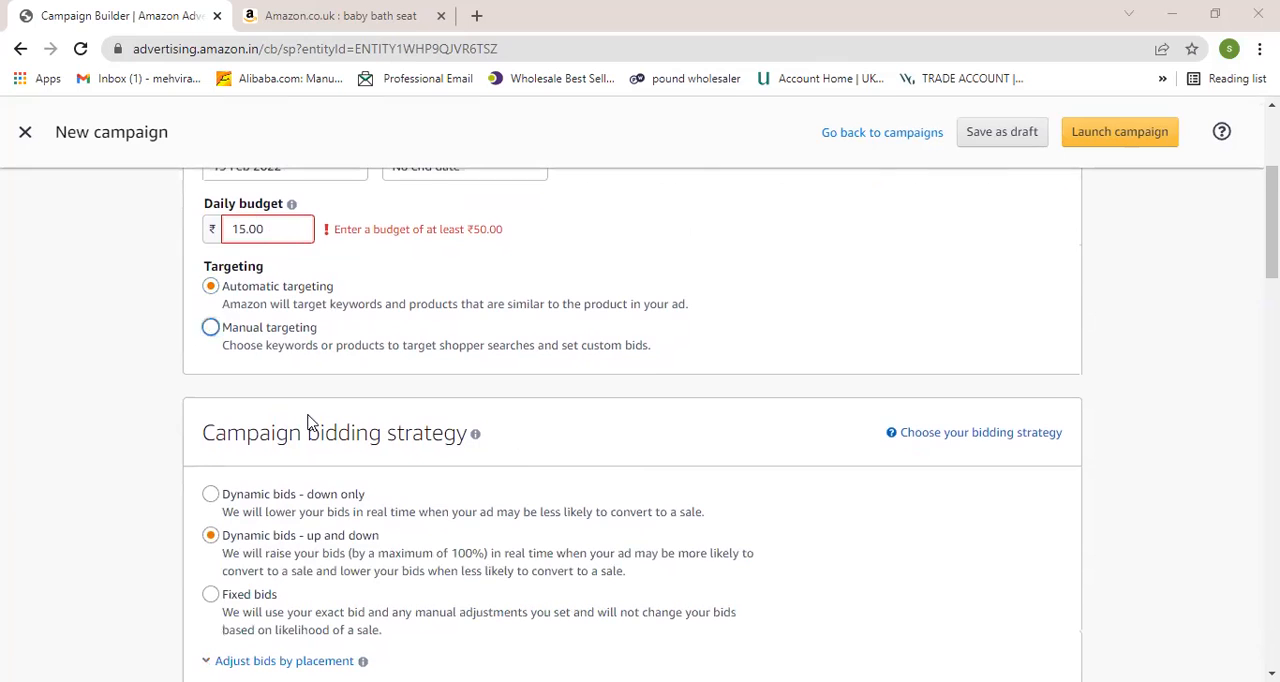
pyautogui.scroll(-1, 313, 423)
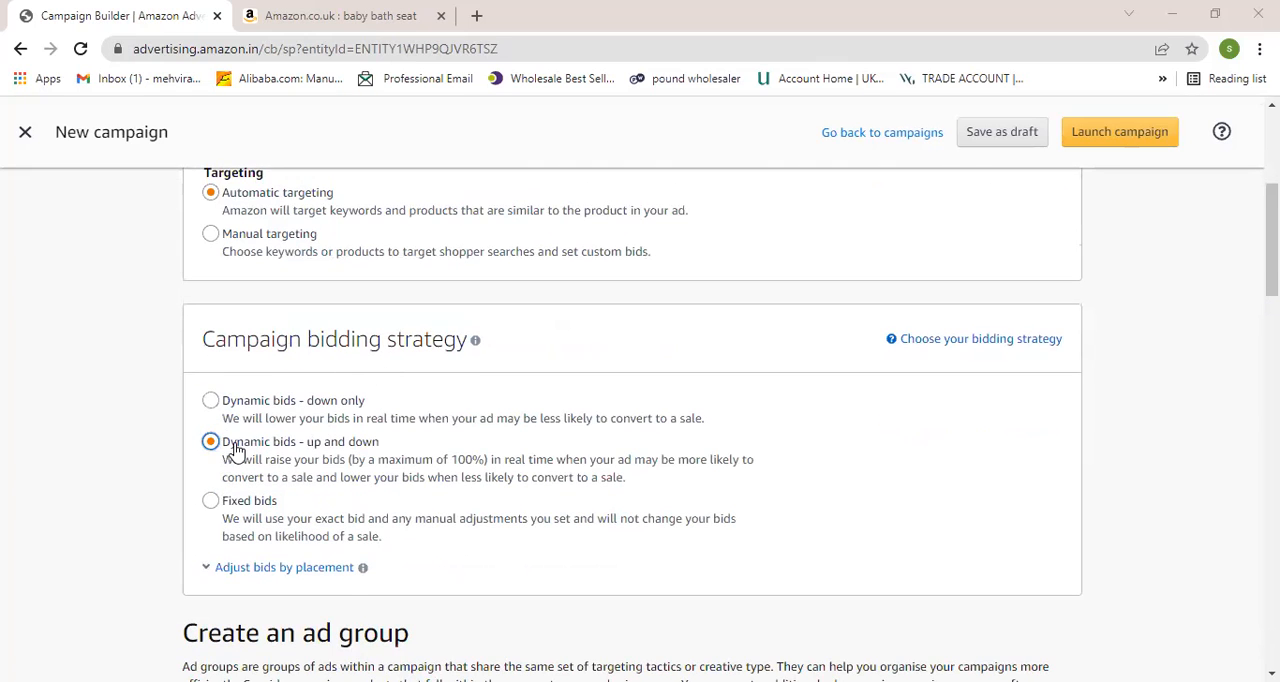
pyautogui.scroll(-1, 214, 437)
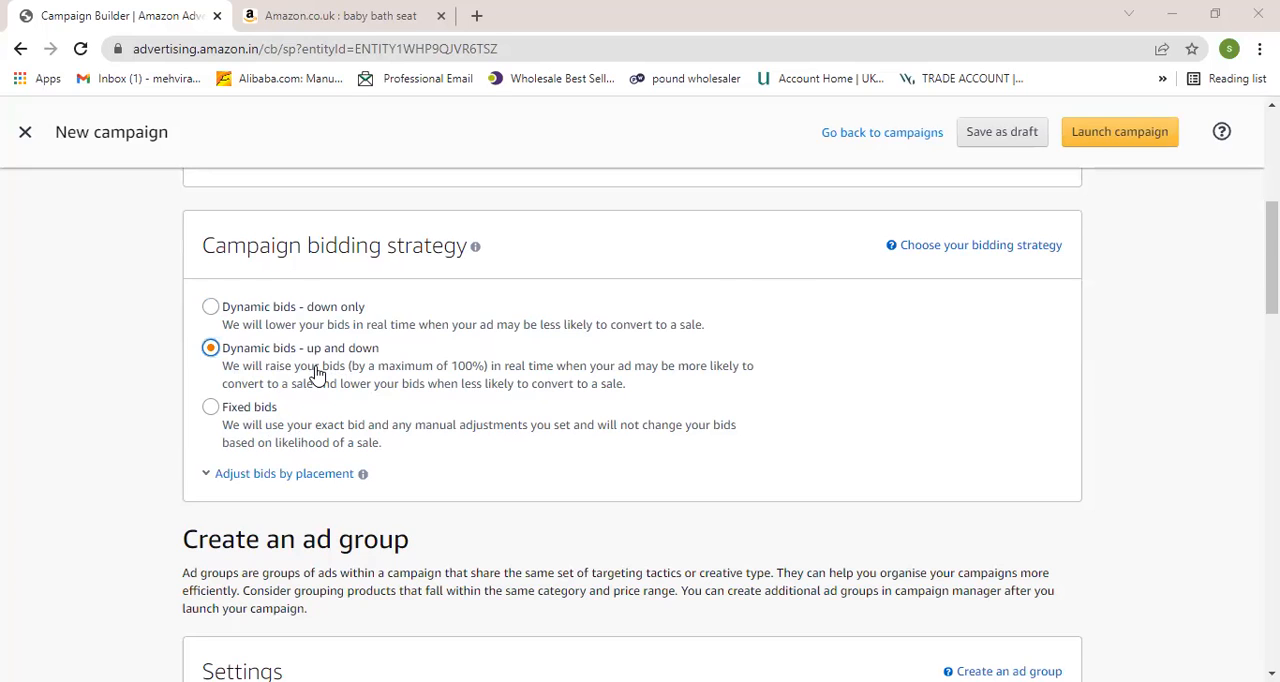
pyautogui.scroll(-3, 317, 373)
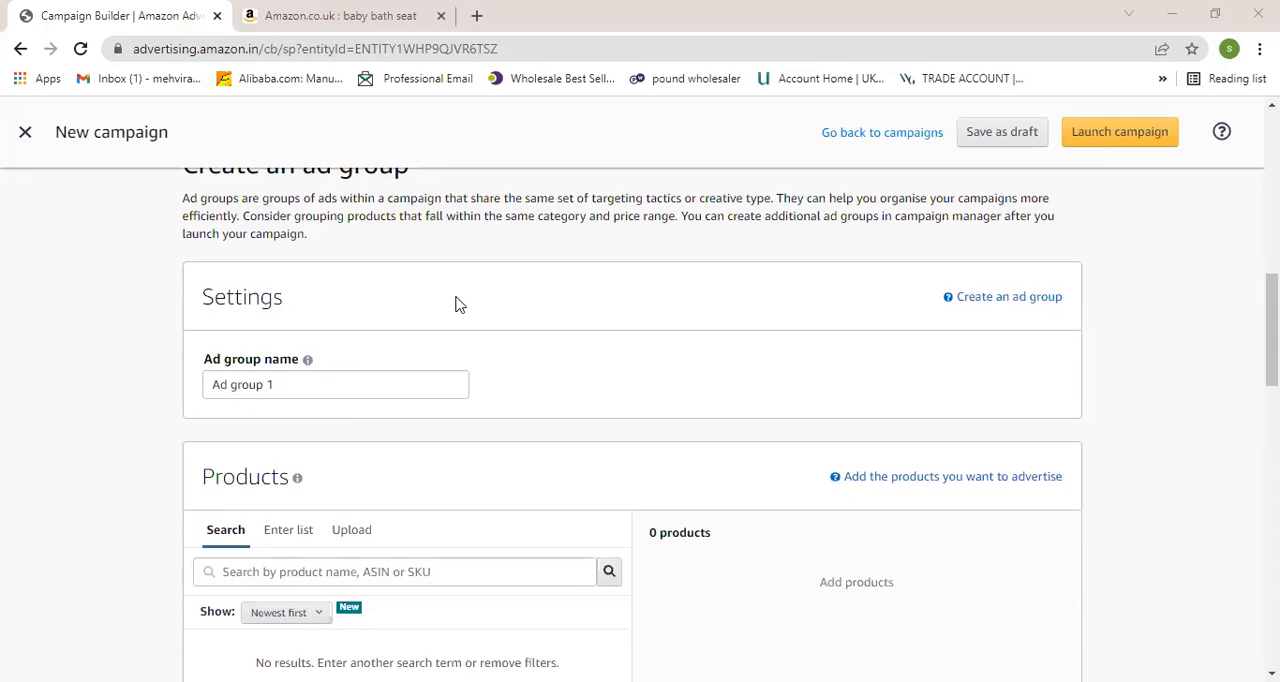
pyautogui.scroll(8, 266, 403)
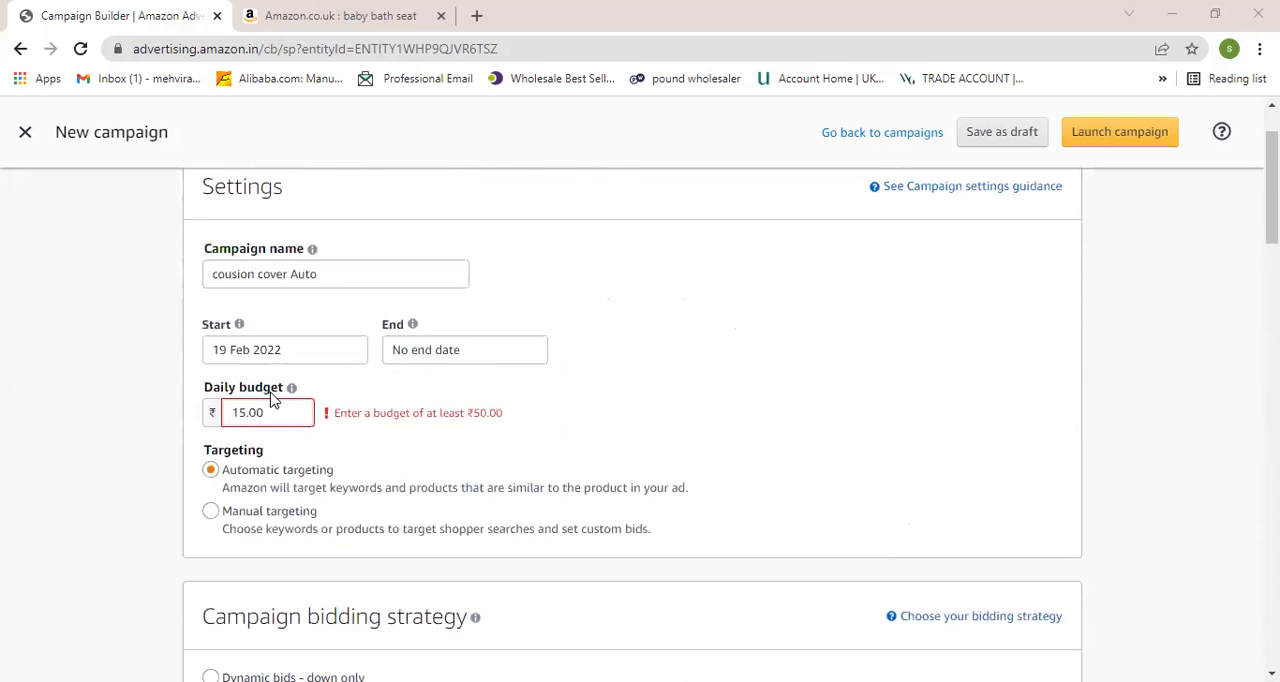
pyautogui.scroll(1, 273, 398)
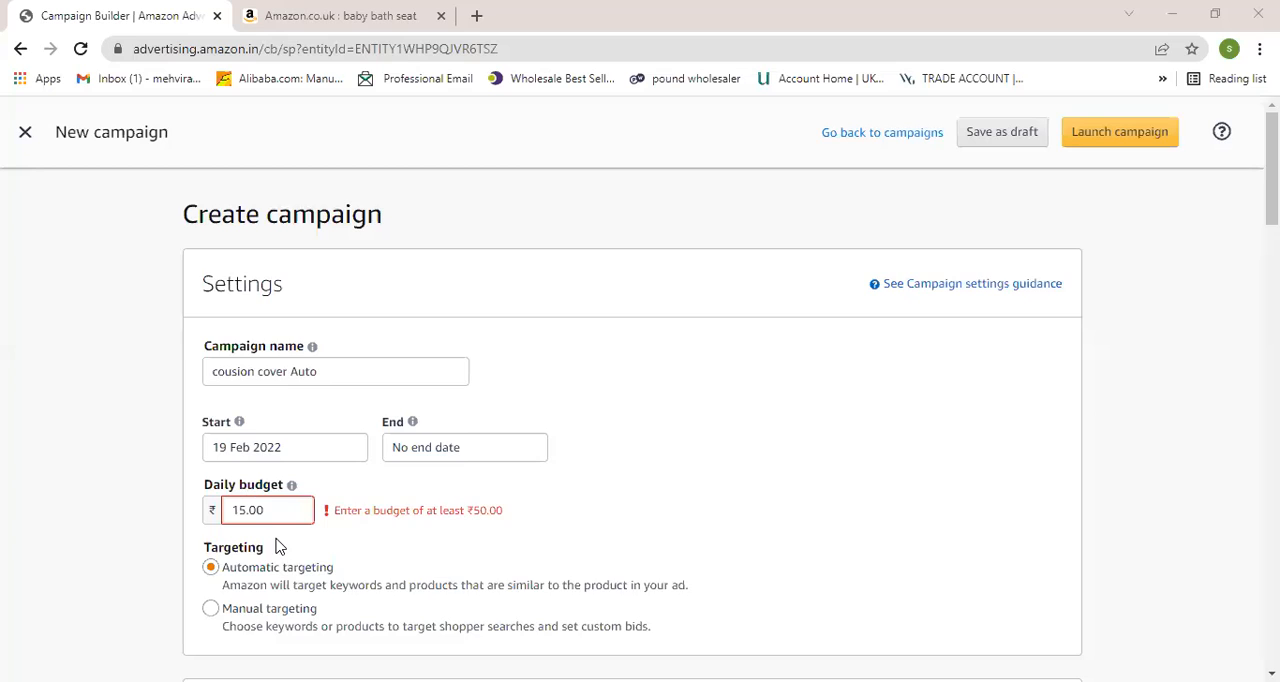
pyautogui.scroll(-3, 279, 546)
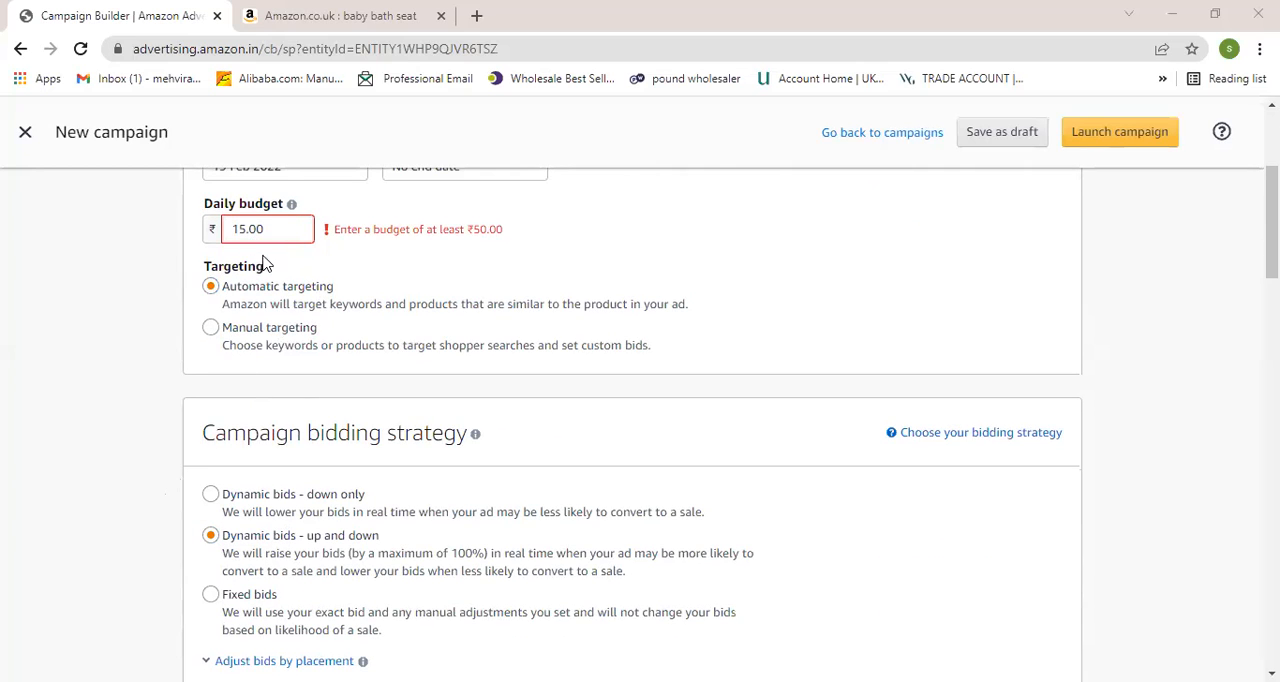
pyautogui.scroll(-6, 309, 420)
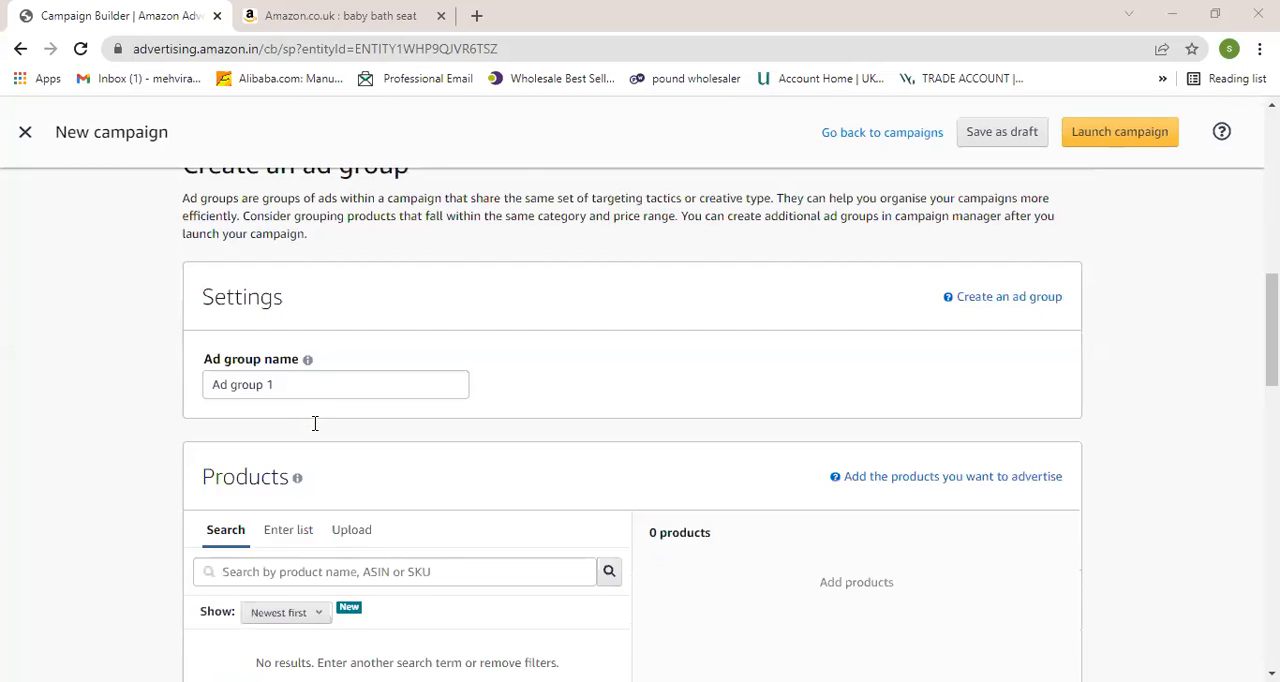
pyautogui.scroll(-3, 314, 423)
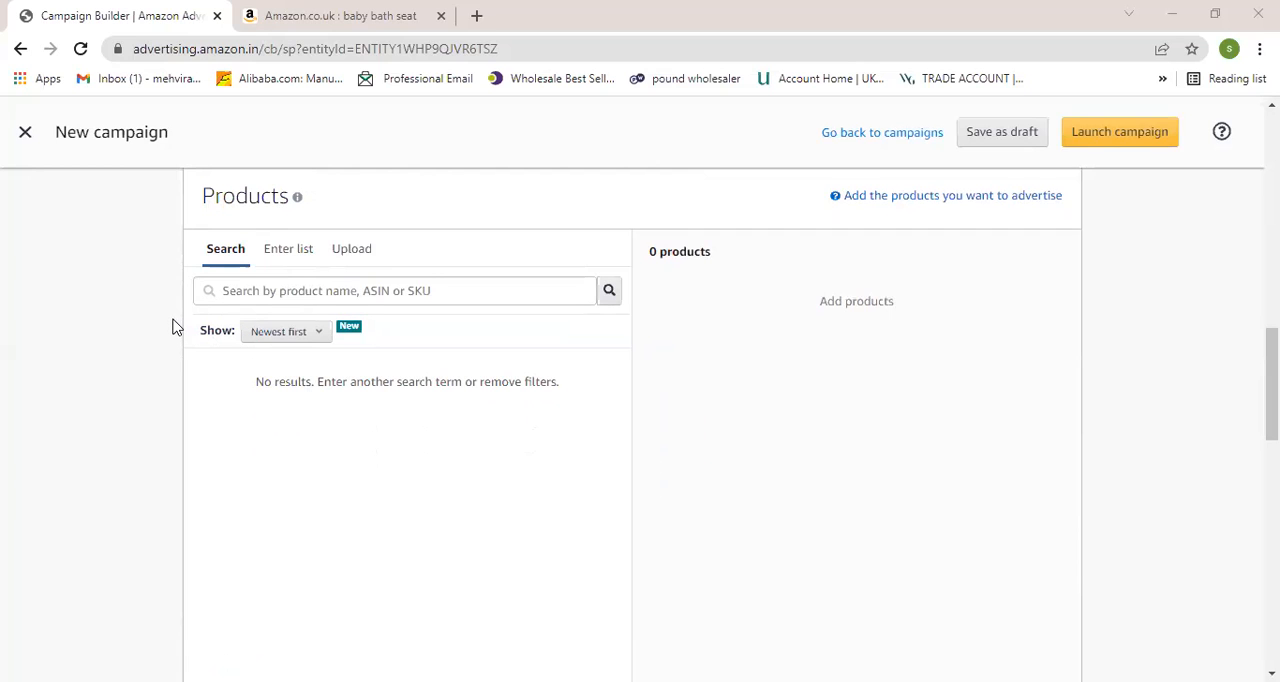
pyautogui.scroll(-1, 363, 370)
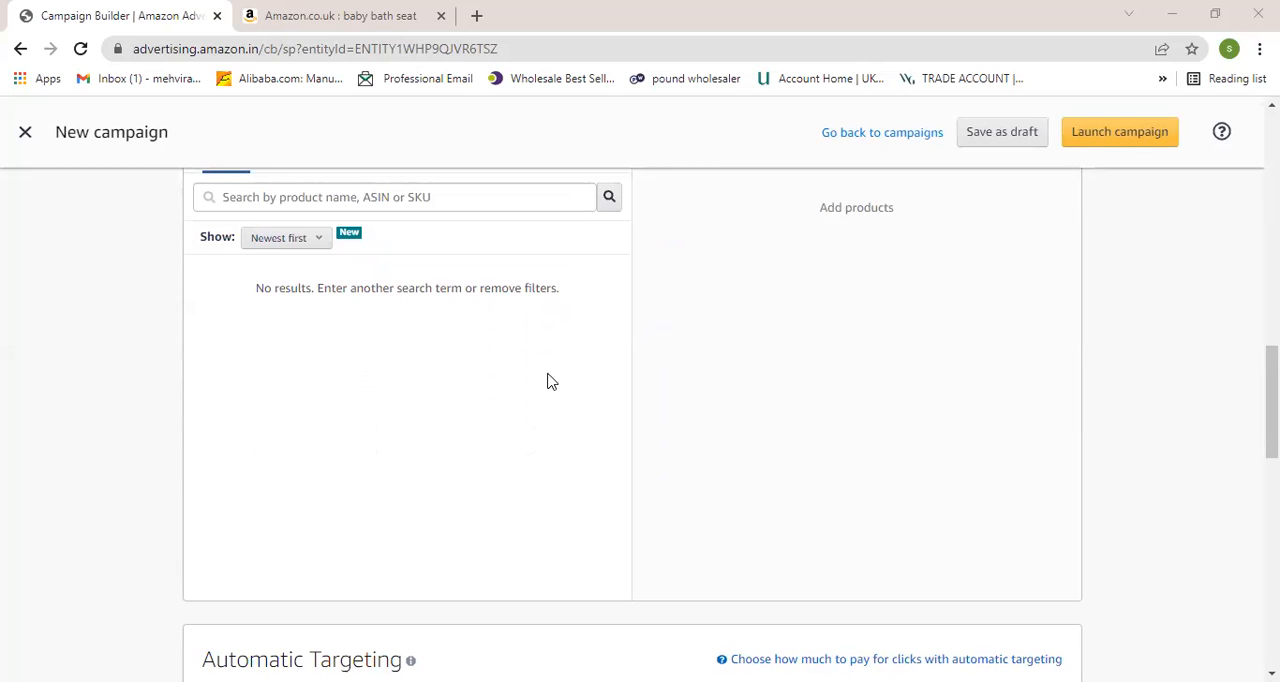
pyautogui.scroll(6, 543, 354)
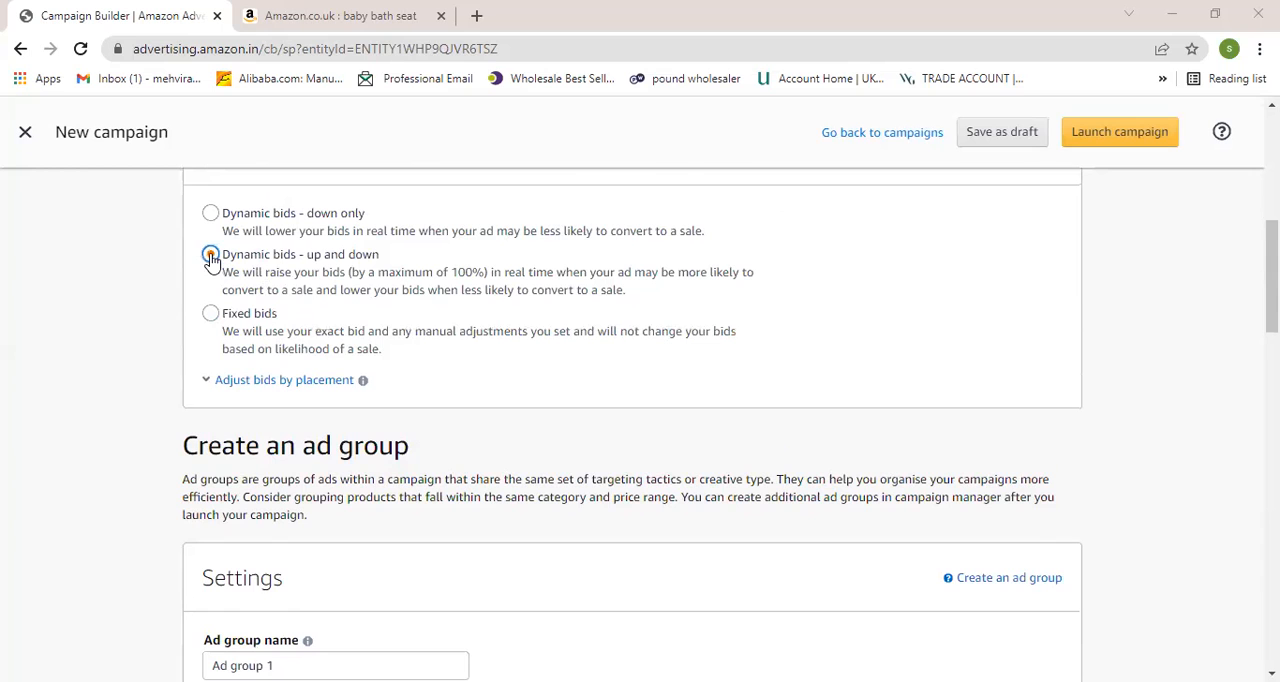
pyautogui.scroll(-2, 483, 334)
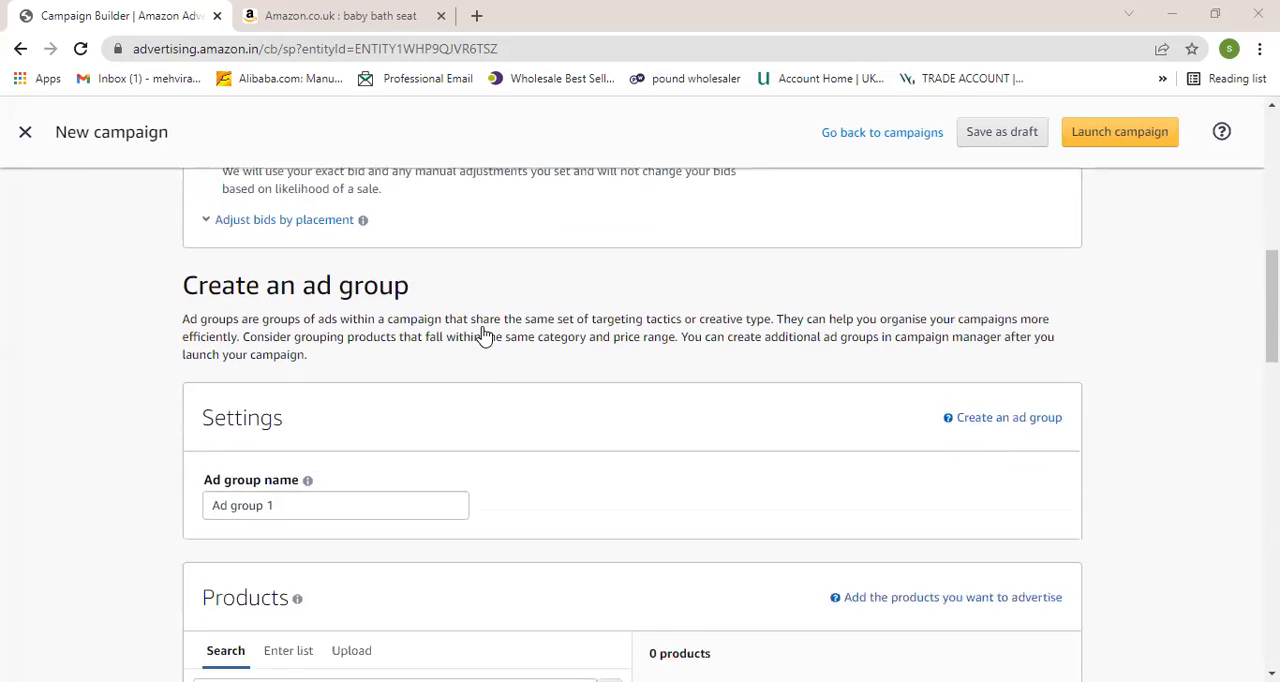
pyautogui.scroll(-5, 483, 334)
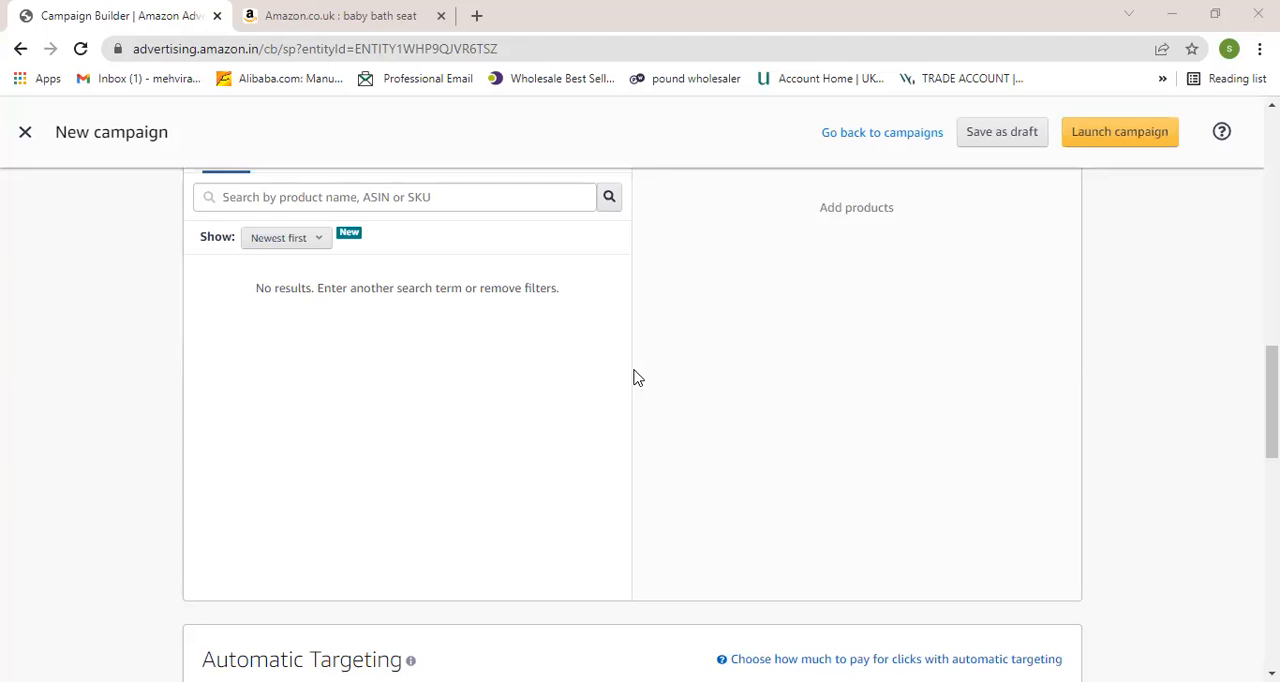
pyautogui.scroll(10, 633, 376)
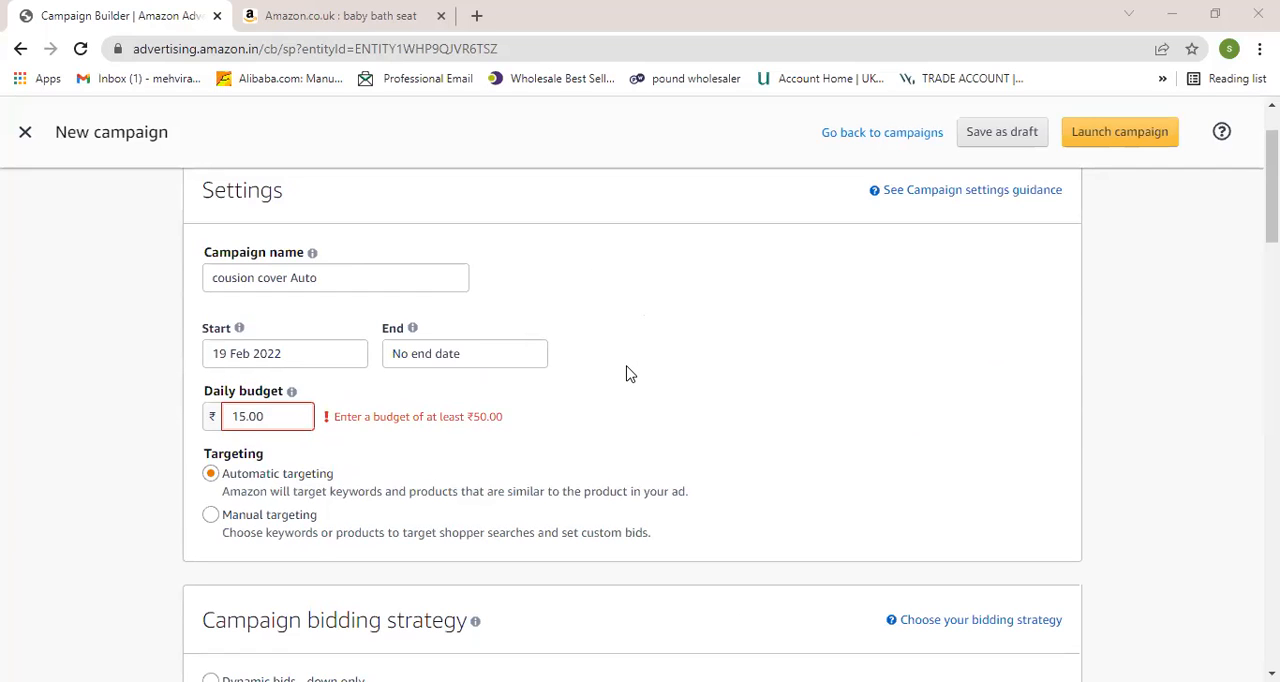
pyautogui.scroll(-5, 533, 357)
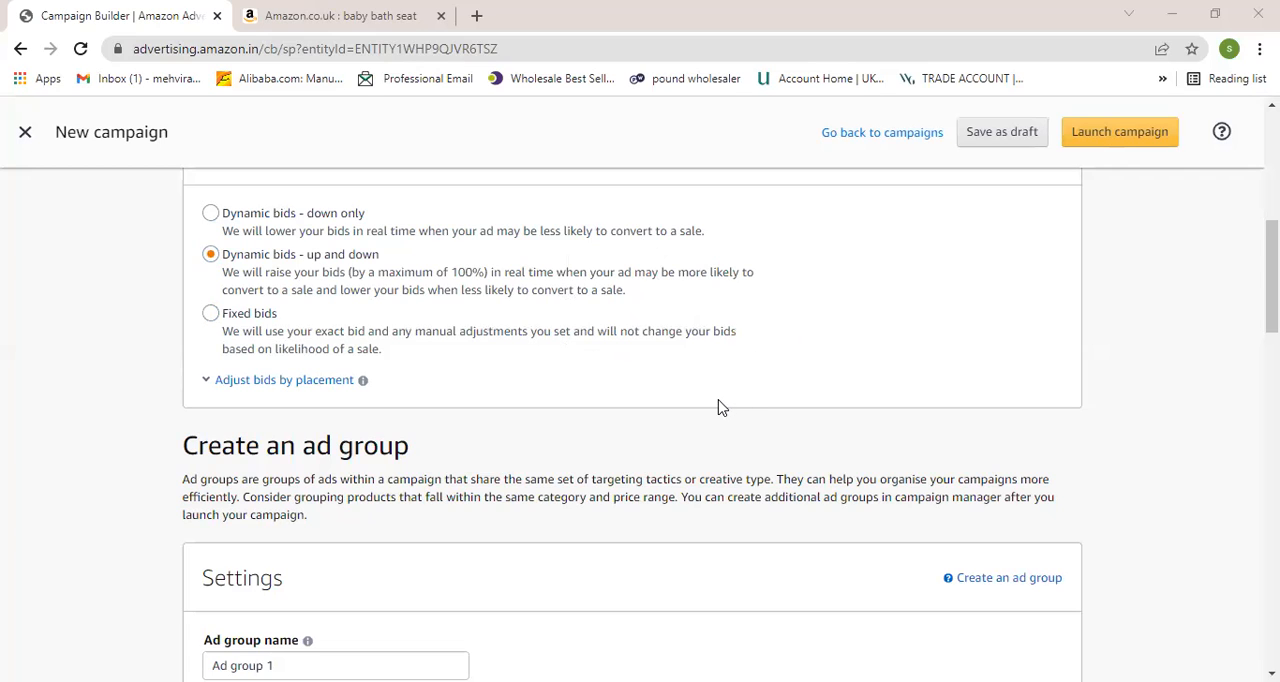
pyautogui.scroll(4, 720, 407)
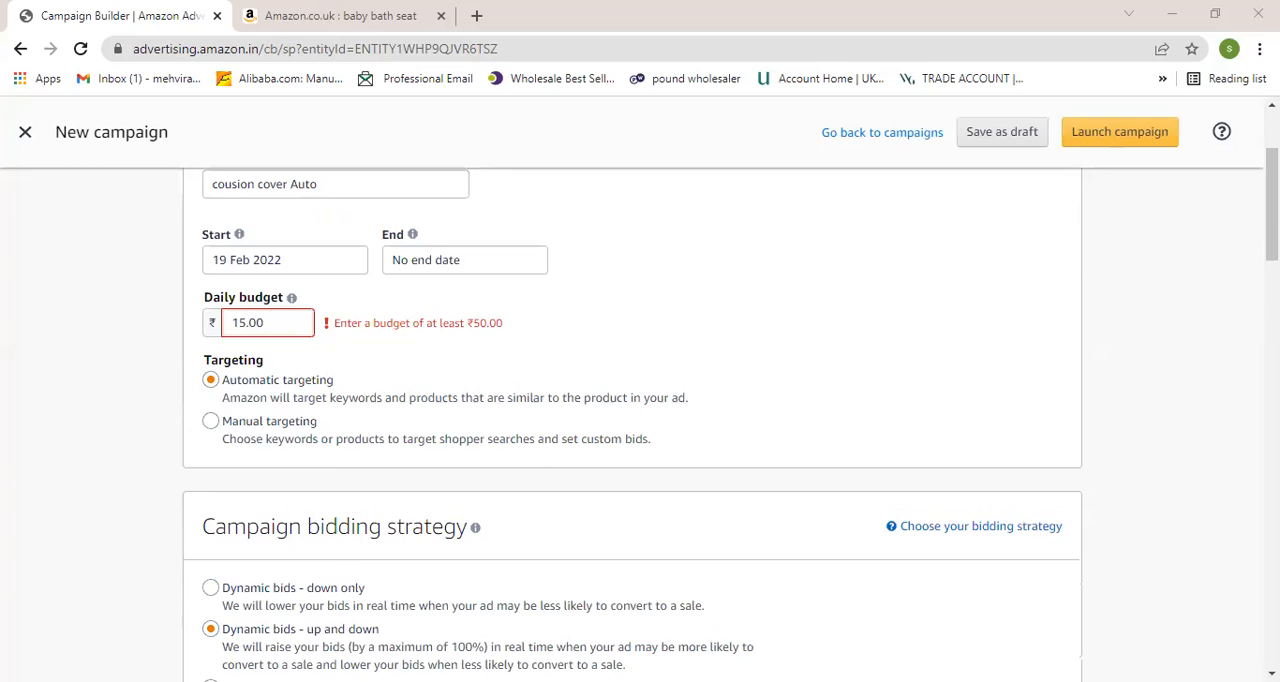
pyautogui.scroll(-2, 579, 406)
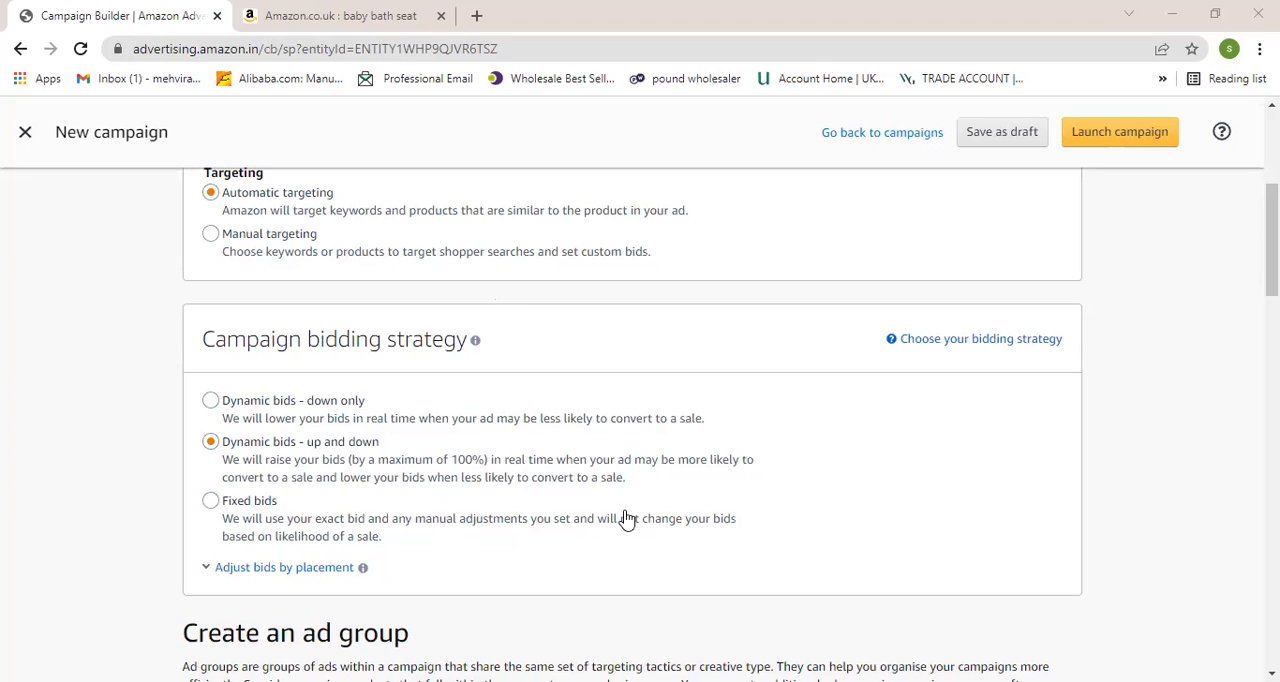
# - Choose automatic targeting for the "cousion cover Auto" campaign
pyautogui.scroll(4, 626, 518)
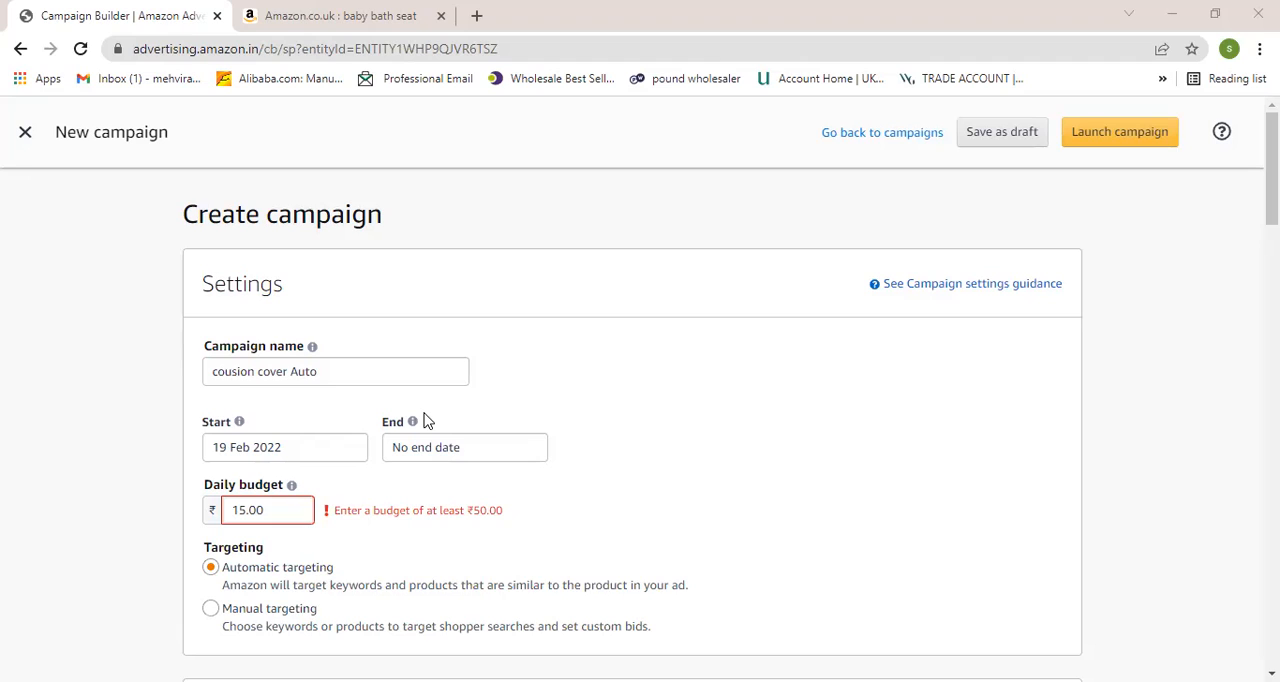
pyautogui.moveTo(413, 425)
pyautogui.scroll(-1, 326, 440)
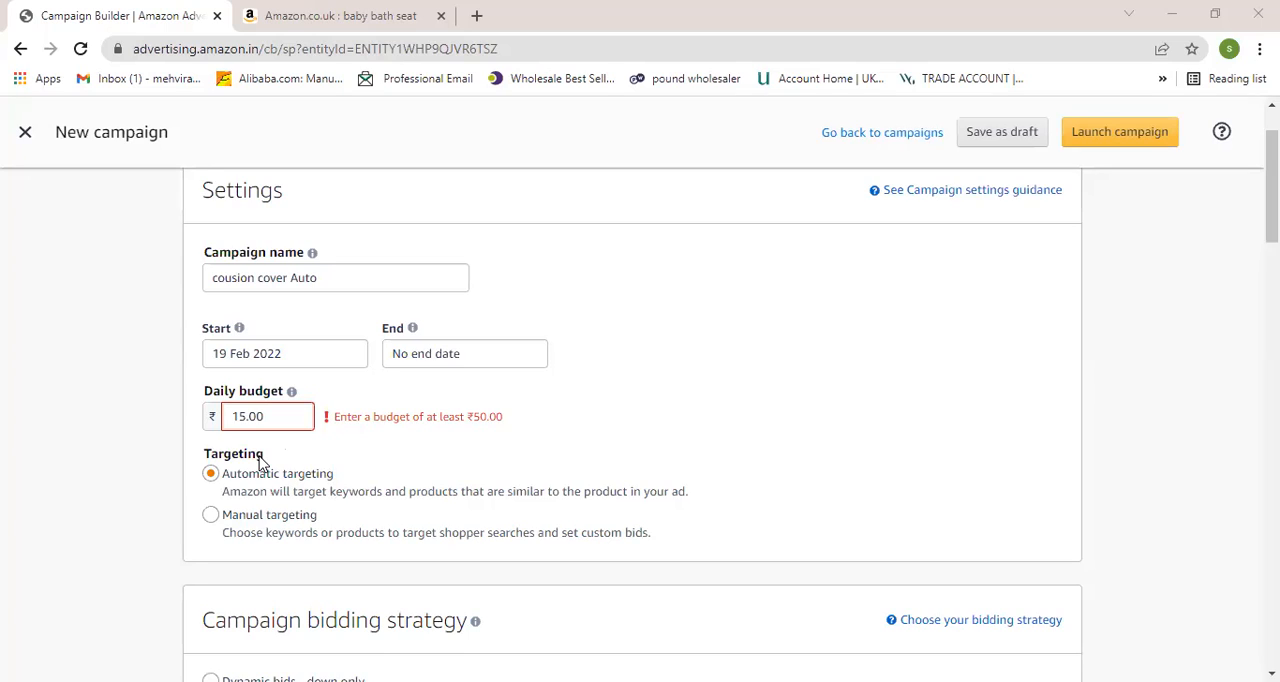
pyautogui.click(268, 474)
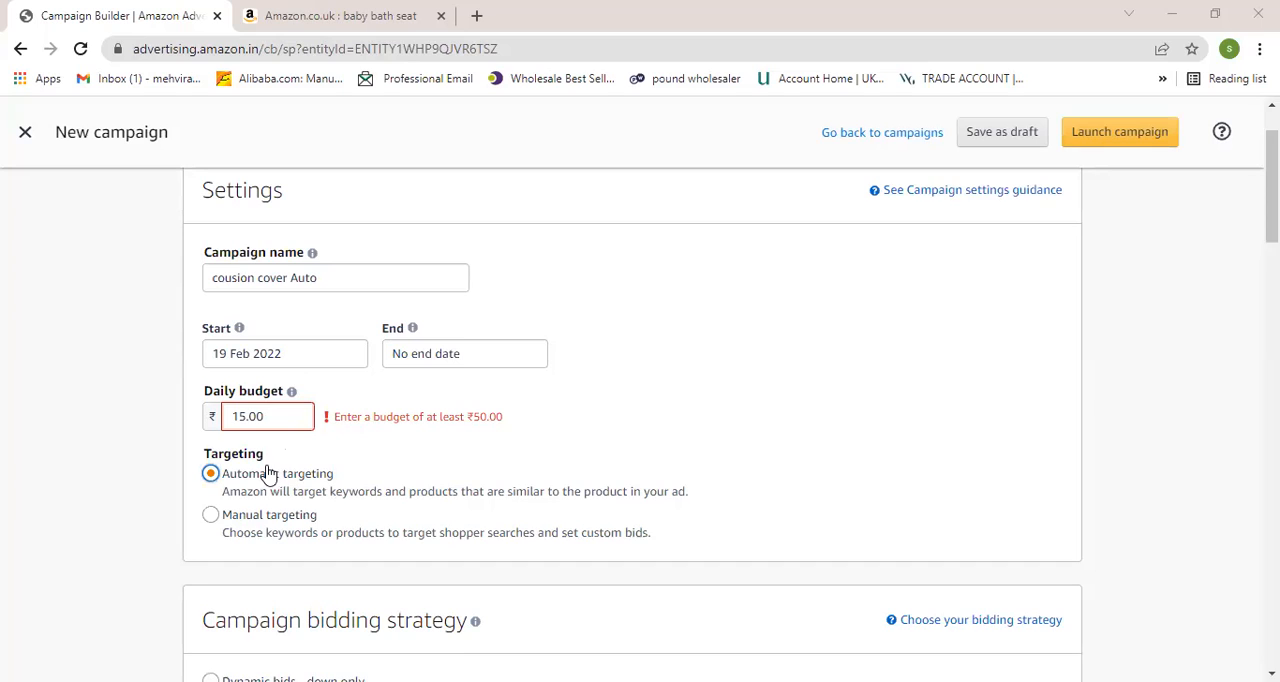